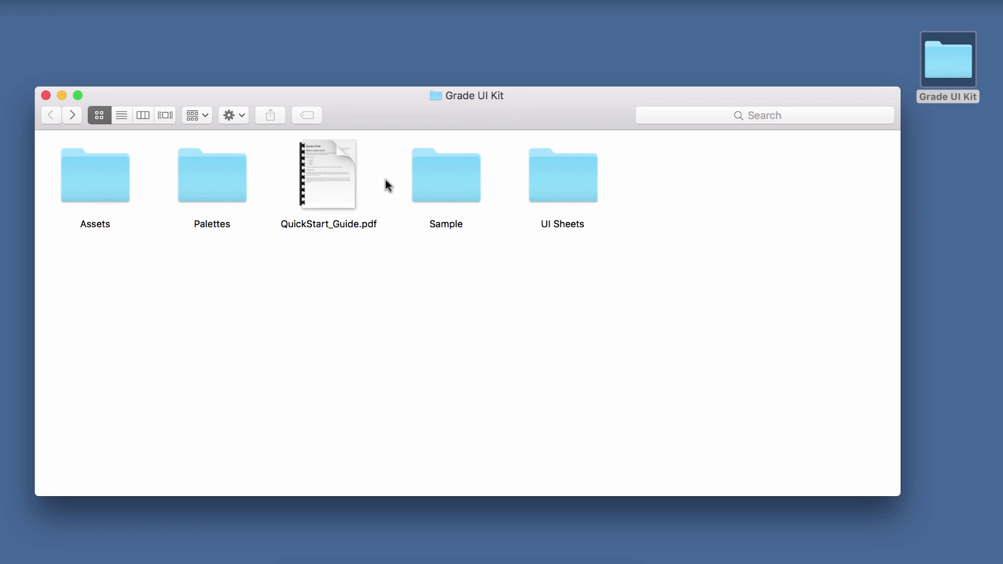
Step: Show Grade UI Kit's UI Sheets folder with its eleven .afdesign sheets, such as Blog and Headers
{"action": "mouse_move", "coordinate": [336, 171]}
Step: Open the UI Sheets folder and open Footers.afdesign in Affinity Designer
{"action": "double_click", "coordinate": [559, 181]}
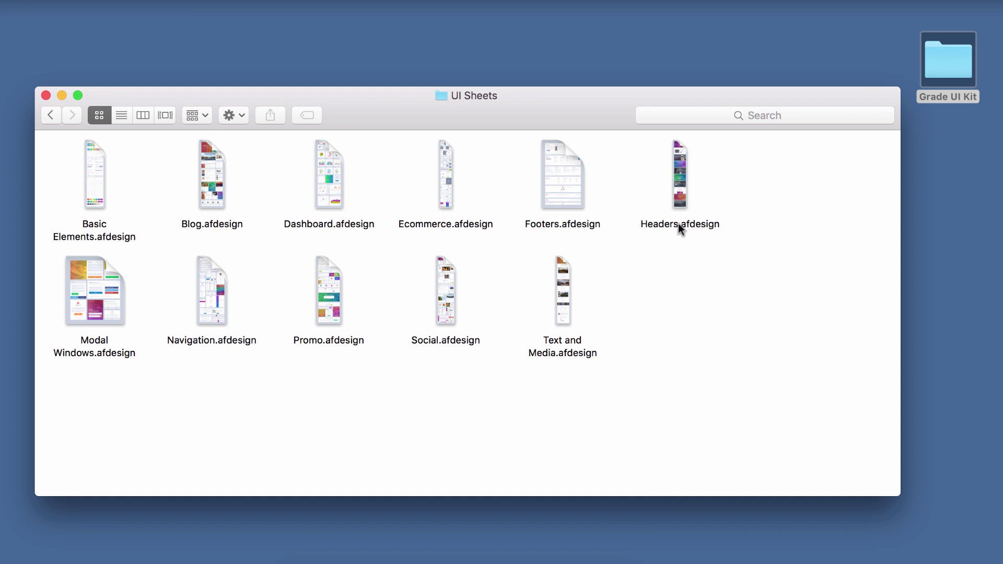
{"action": "double_click", "coordinate": [573, 180]}
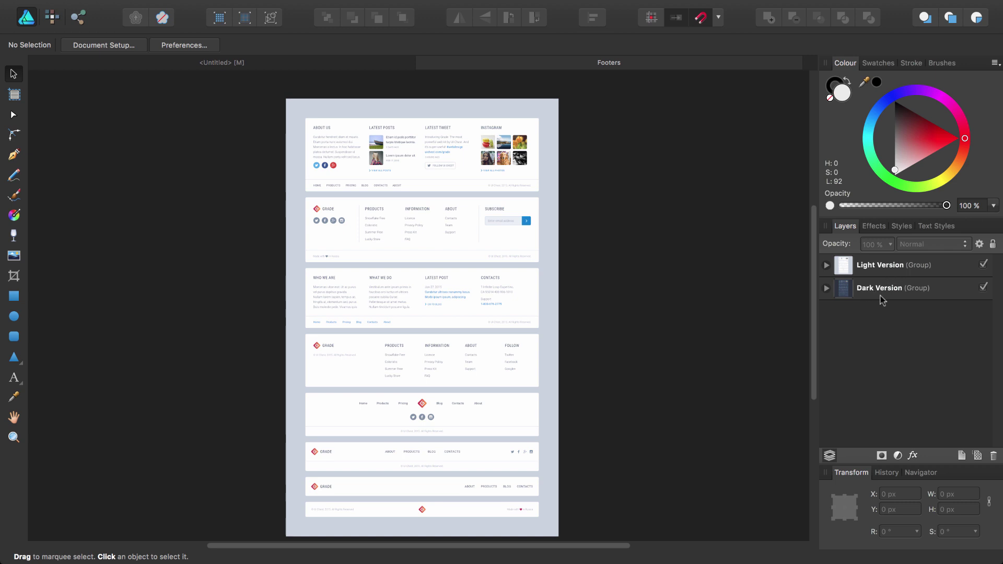
Step: Copy the Footer #1 group from the Footers sheet's Light Version layer group
{"action": "left_click", "coordinate": [984, 265]}
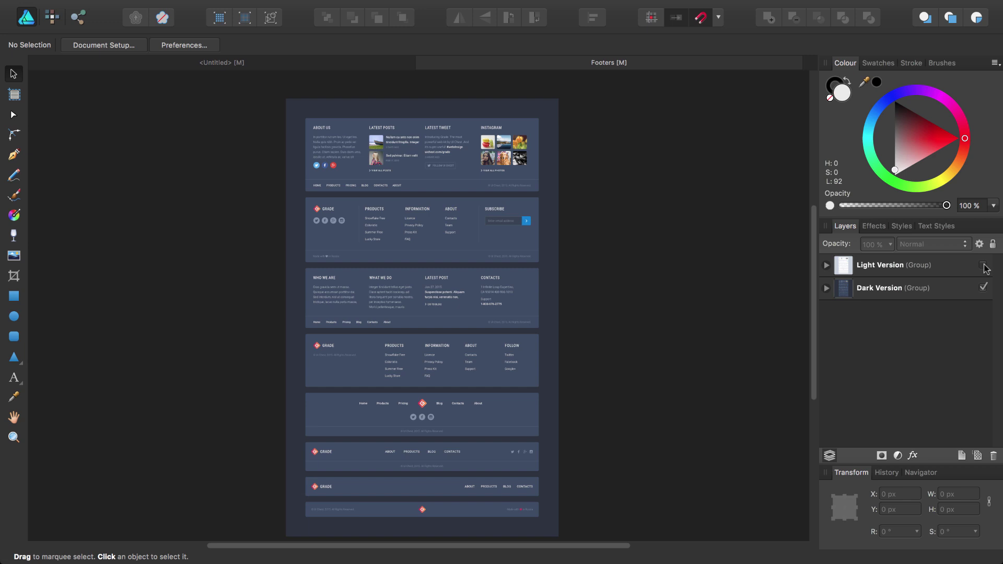
{"action": "left_click", "coordinate": [984, 265]}
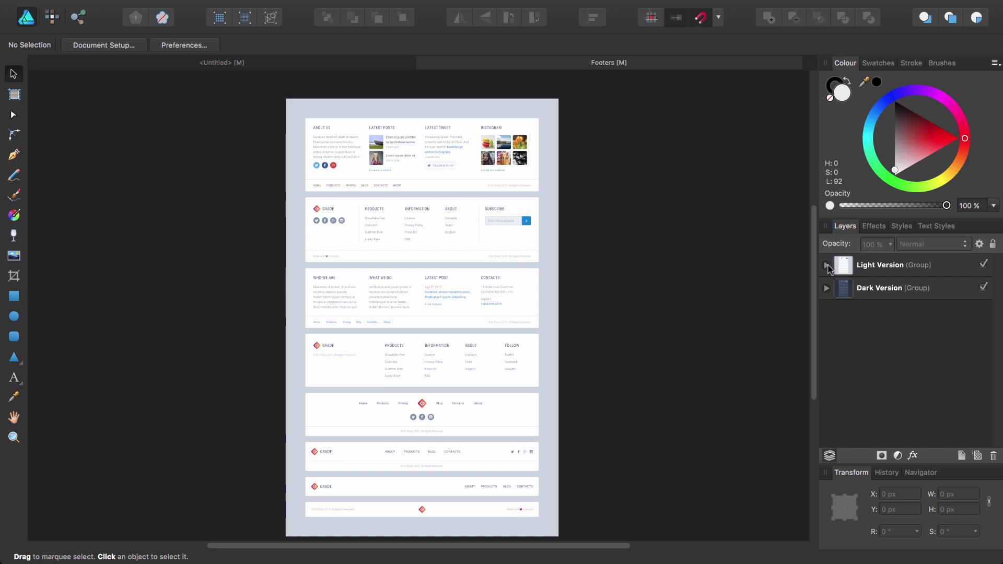
{"action": "left_click", "coordinate": [828, 266]}
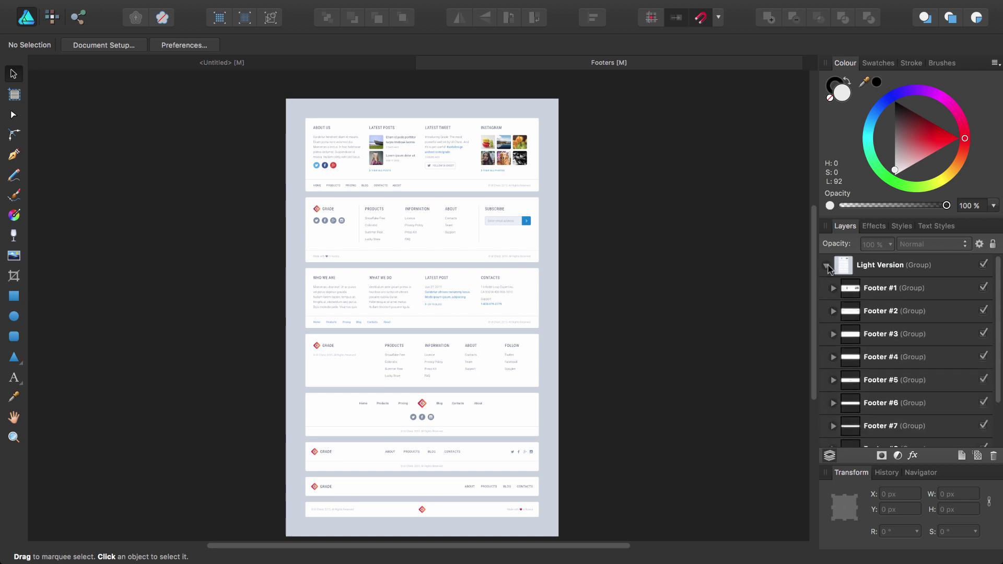
{"action": "left_click", "coordinate": [887, 291]}
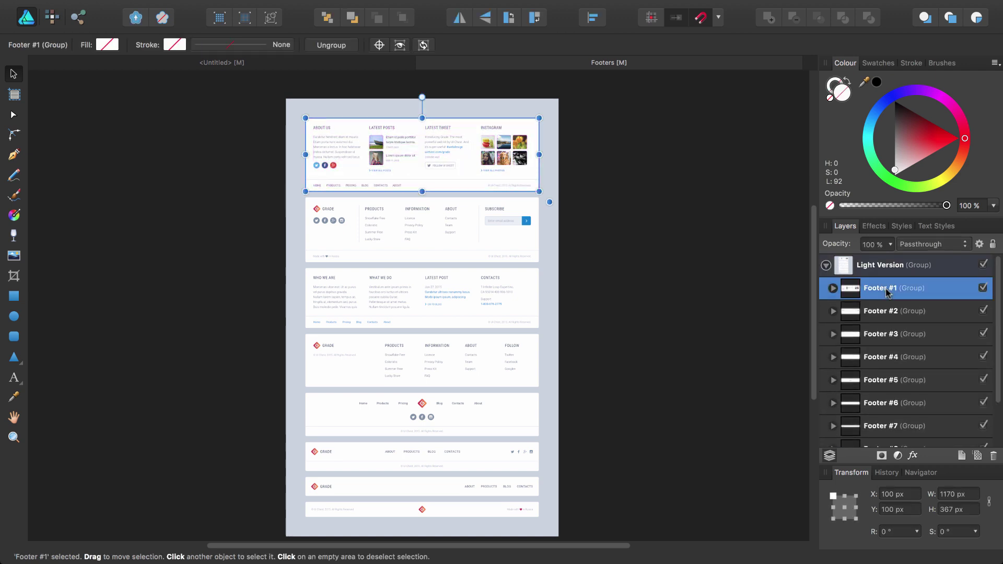
{"action": "key", "text": "super+c"}
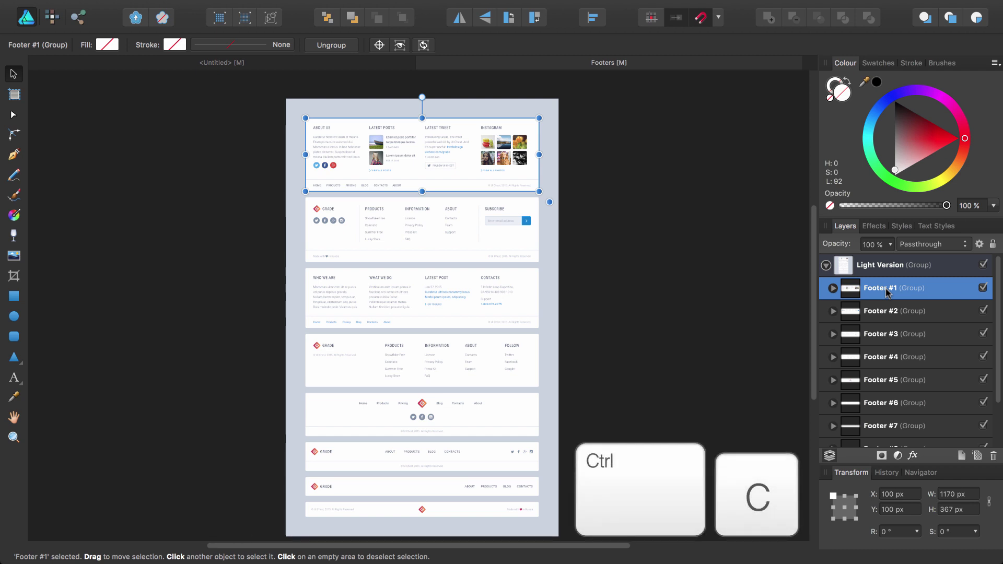
Step: Paste Footer #1 into the Untitled iPad Pro artboard, scaled to 2732 pt wide along the bottom
{"action": "left_click", "coordinate": [285, 64]}
{"action": "key", "text": "super+v"}
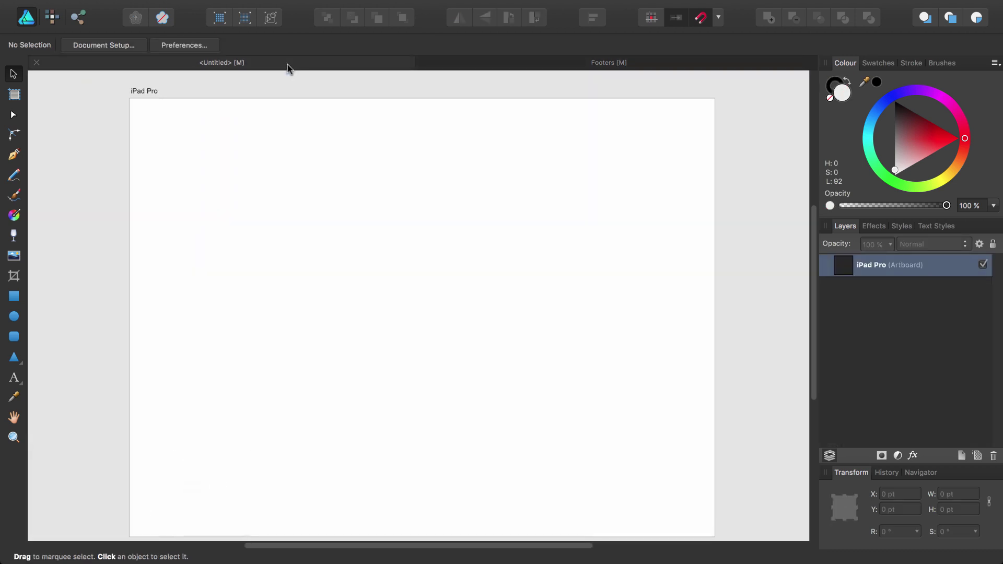
{"action": "key", "text": "ctrl+v"}
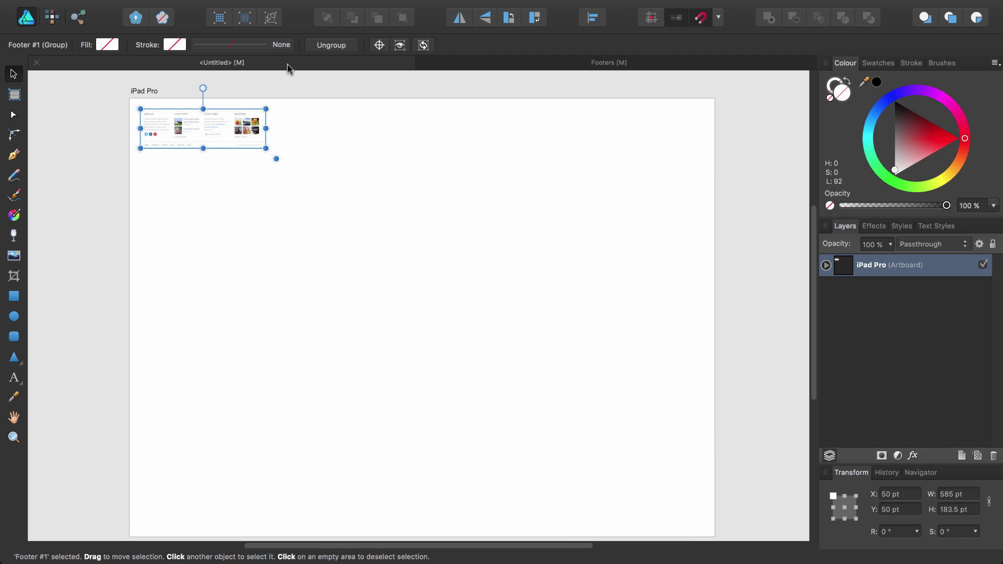
{"action": "left_click_drag", "start_coordinate": [242, 125], "coordinate": [231, 114]}
{"action": "left_click_drag", "start_coordinate": [266, 148], "coordinate": [725, 292]}
{"action": "left_click_drag", "start_coordinate": [499, 239], "coordinate": [495, 484]}
Step: Deselect the footer and show the Assets panel through View > Studio > Assets
{"action": "left_click", "coordinate": [747, 331]}
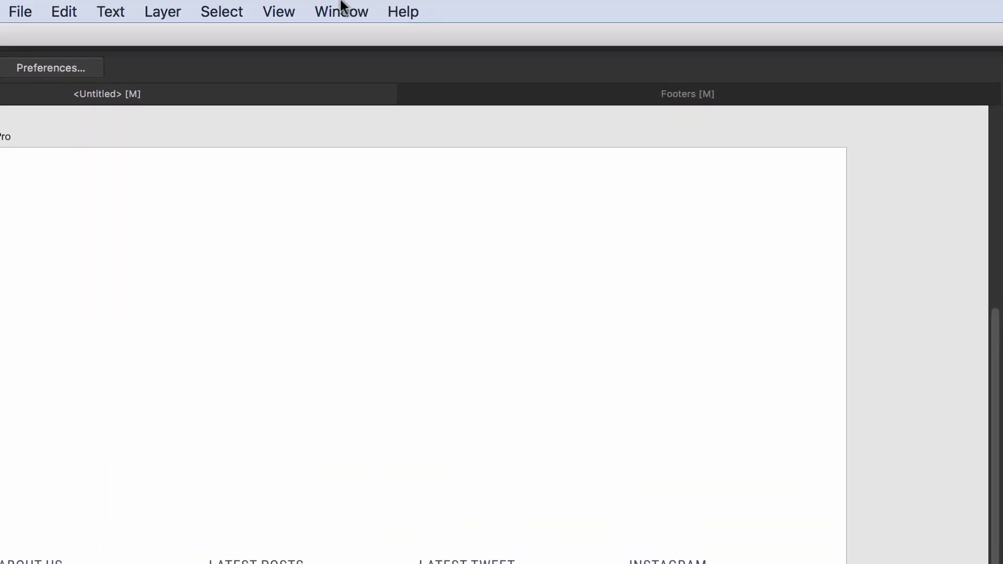
{"action": "left_click", "coordinate": [282, 13]}
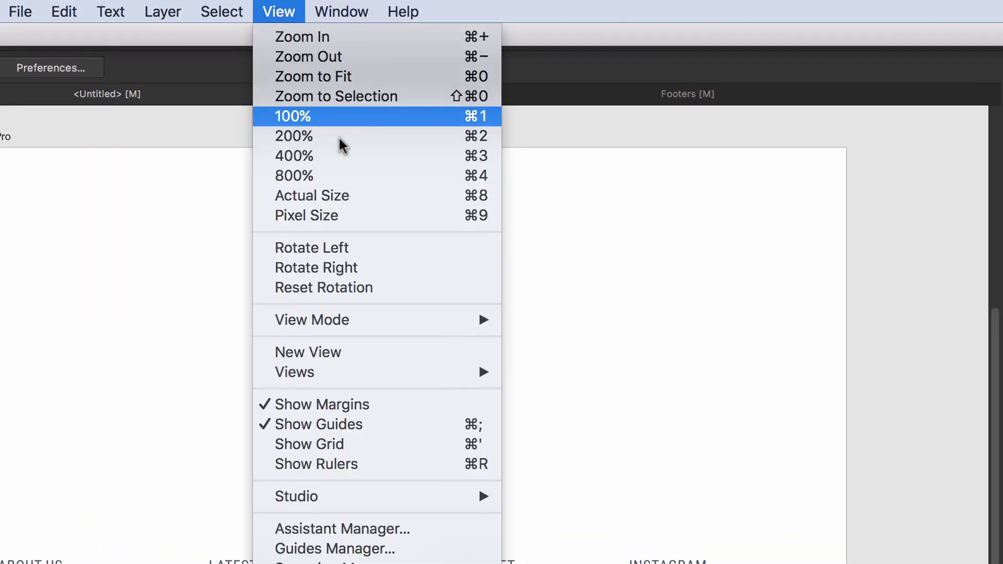
{"action": "mouse_move", "coordinate": [421, 500]}
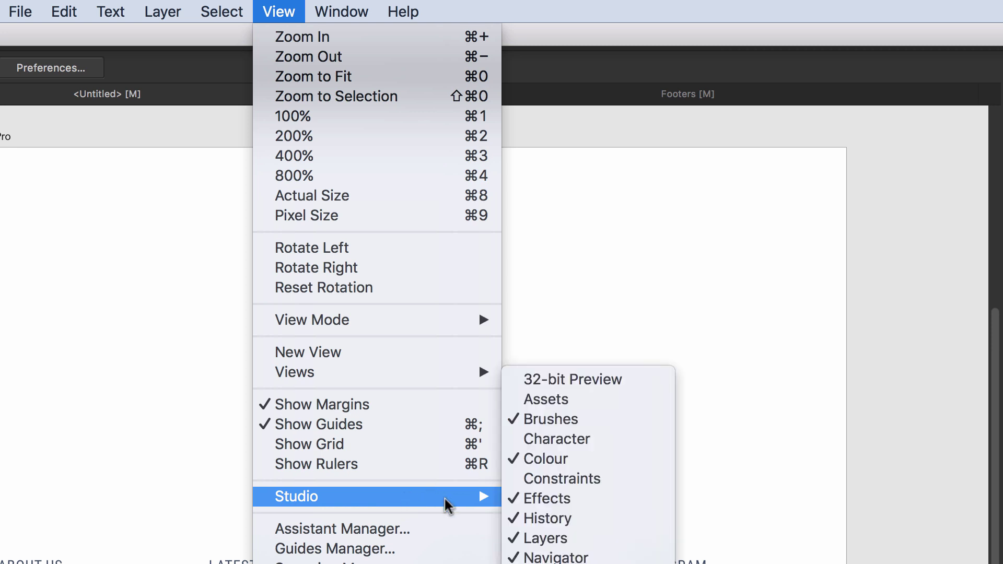
{"action": "left_click", "coordinate": [596, 400]}
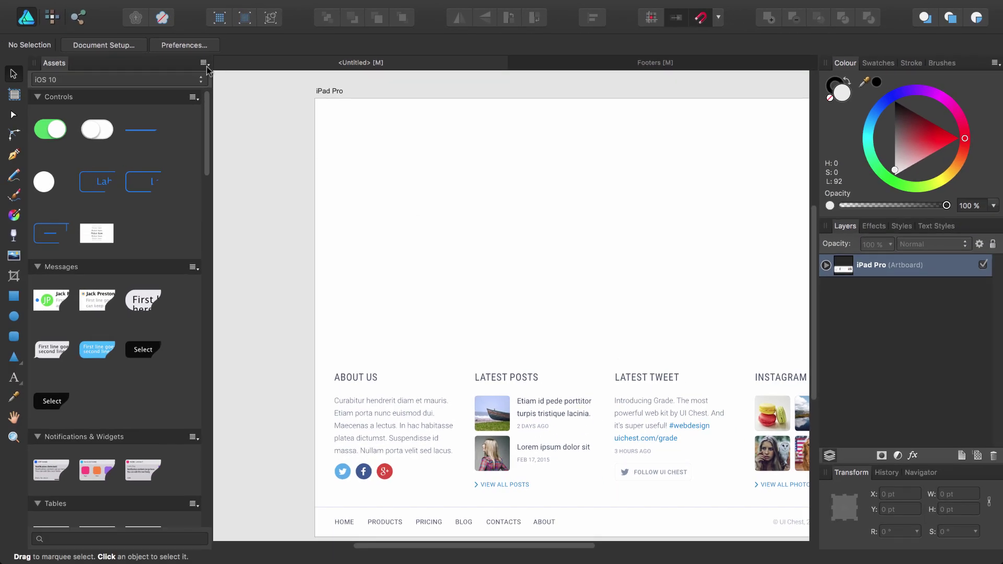
Step: Import Grade UI.afassets from the kit's Assets folder and place a 78 × 22.5 pt Button on the artboard
{"action": "left_click", "coordinate": [204, 64]}
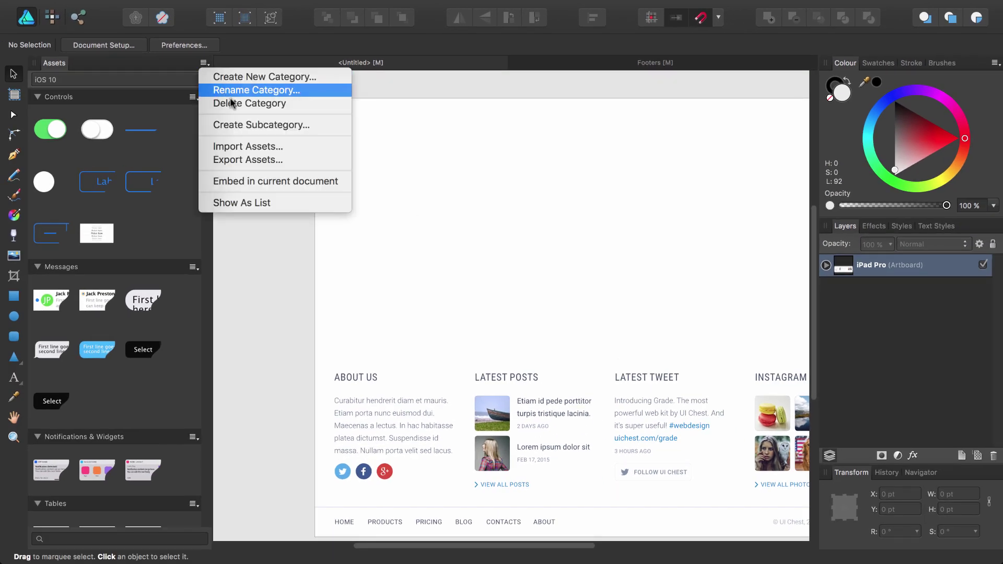
{"action": "left_click", "coordinate": [295, 149]}
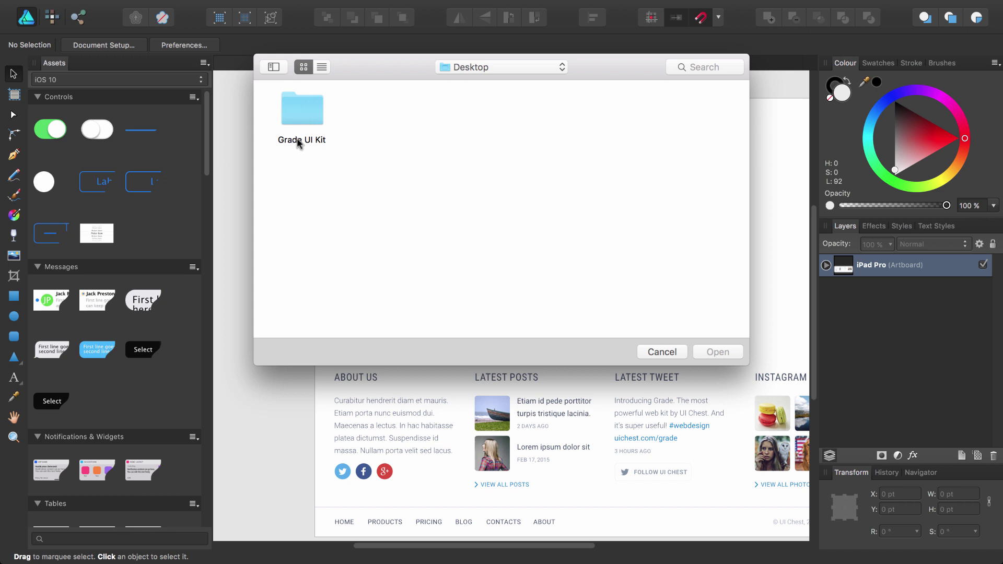
{"action": "double_click", "coordinate": [310, 111]}
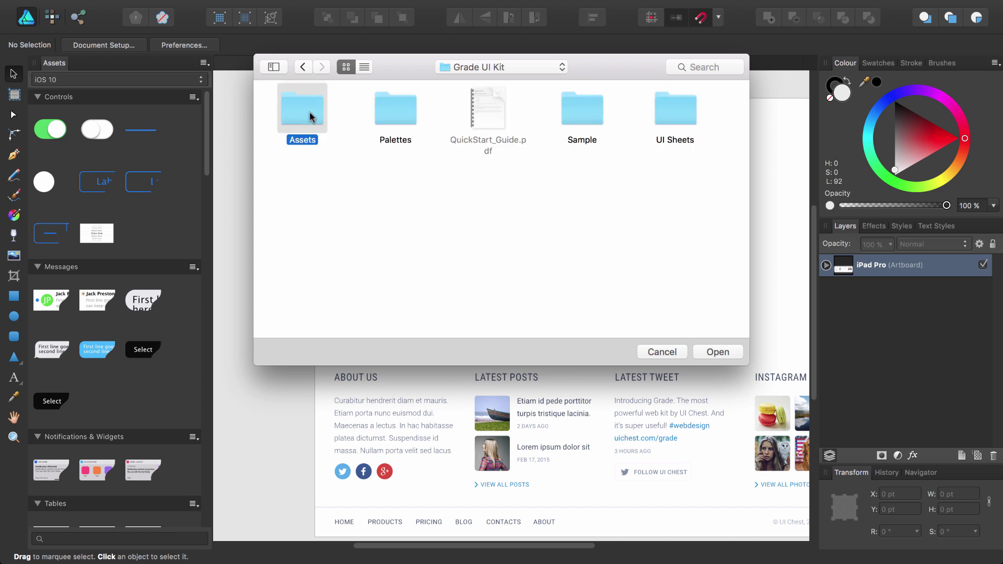
{"action": "double_click", "coordinate": [309, 111]}
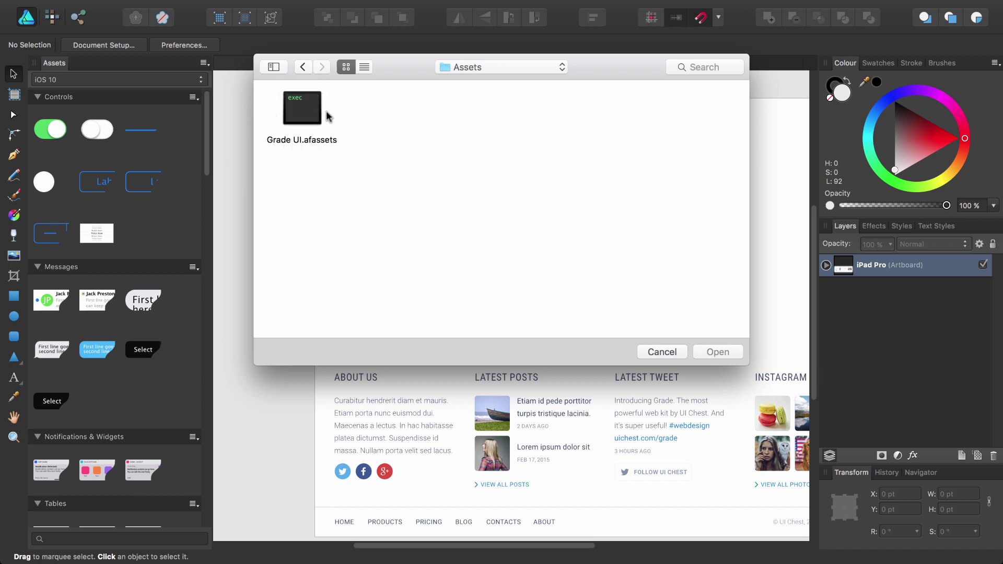
{"action": "left_click", "coordinate": [299, 110]}
{"action": "left_click", "coordinate": [717, 352]}
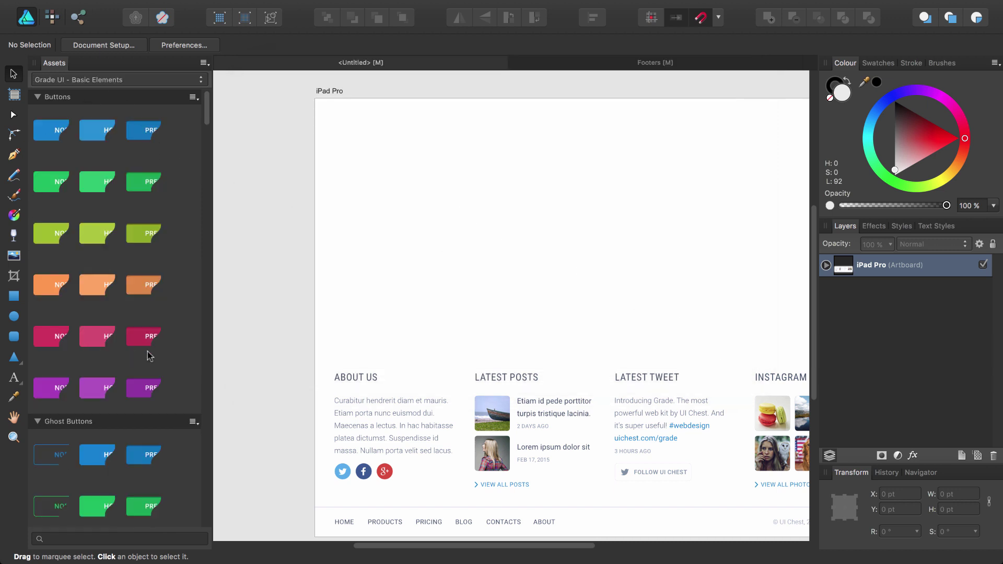
{"action": "left_click_drag", "start_coordinate": [159, 139], "coordinate": [360, 131]}
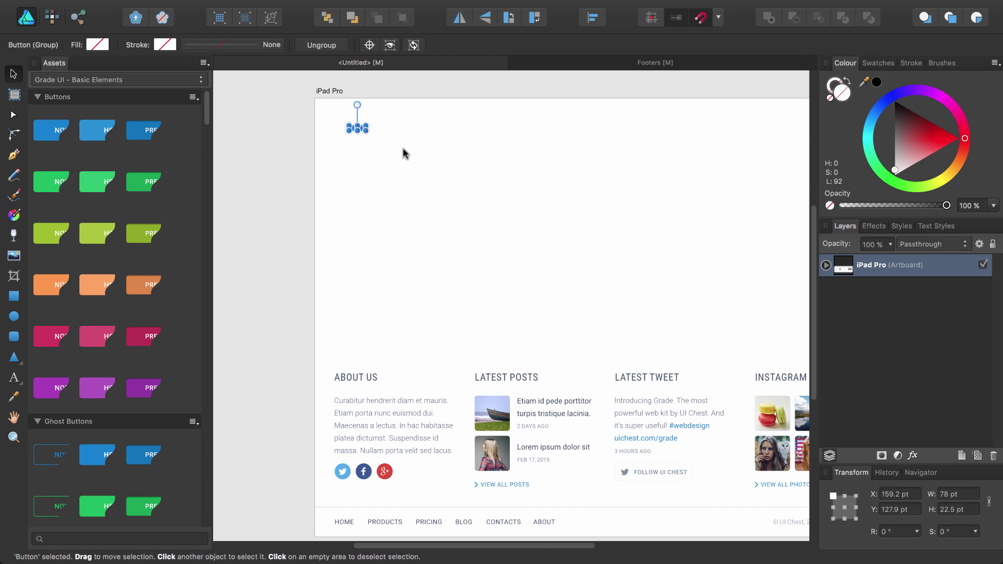
Step: Import Grade UI - Fills.afpalette from the kit's Palettes folder as an application palette
{"action": "left_click", "coordinate": [402, 148]}
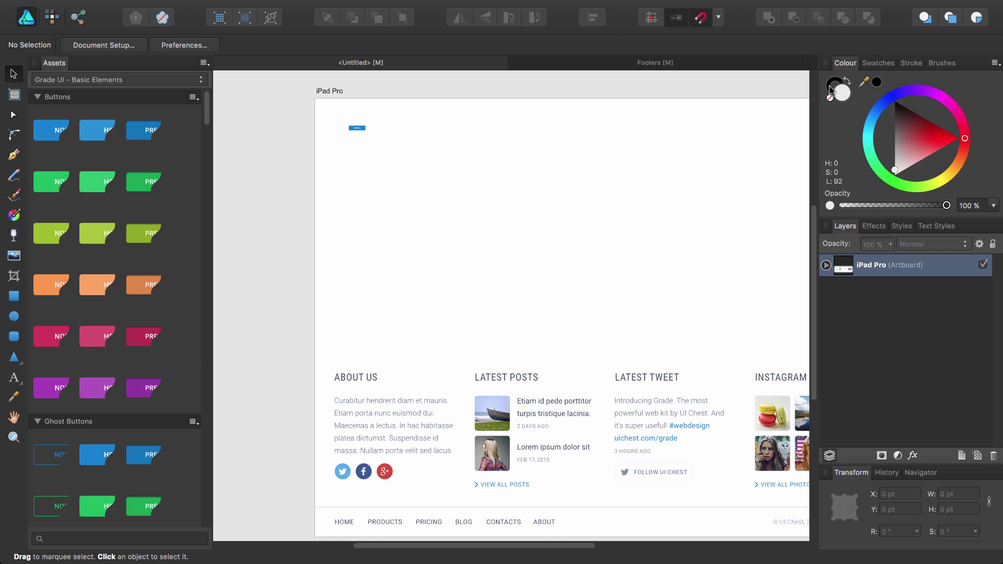
{"action": "left_click", "coordinate": [884, 64]}
{"action": "left_click", "coordinate": [996, 62]}
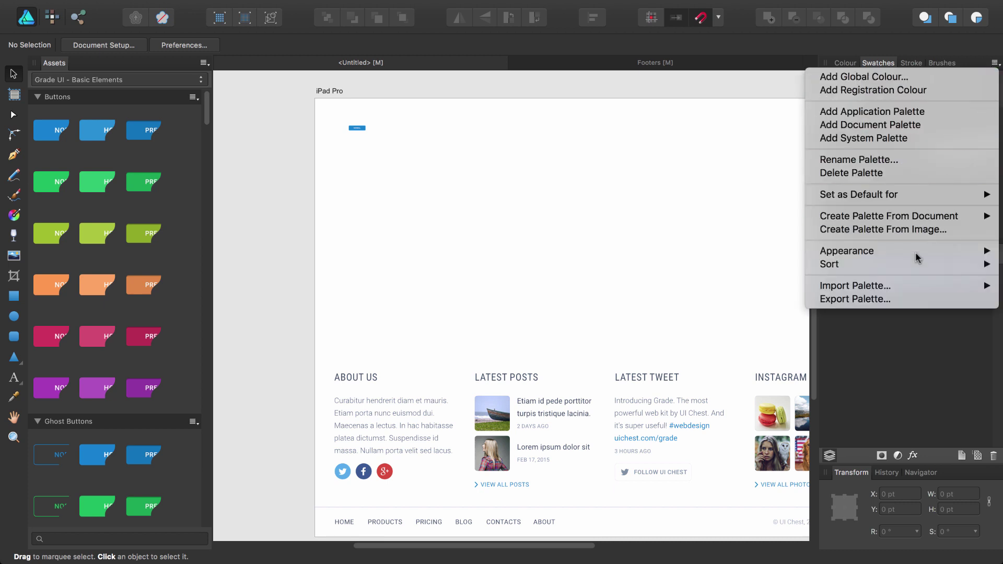
{"action": "mouse_move", "coordinate": [915, 289]}
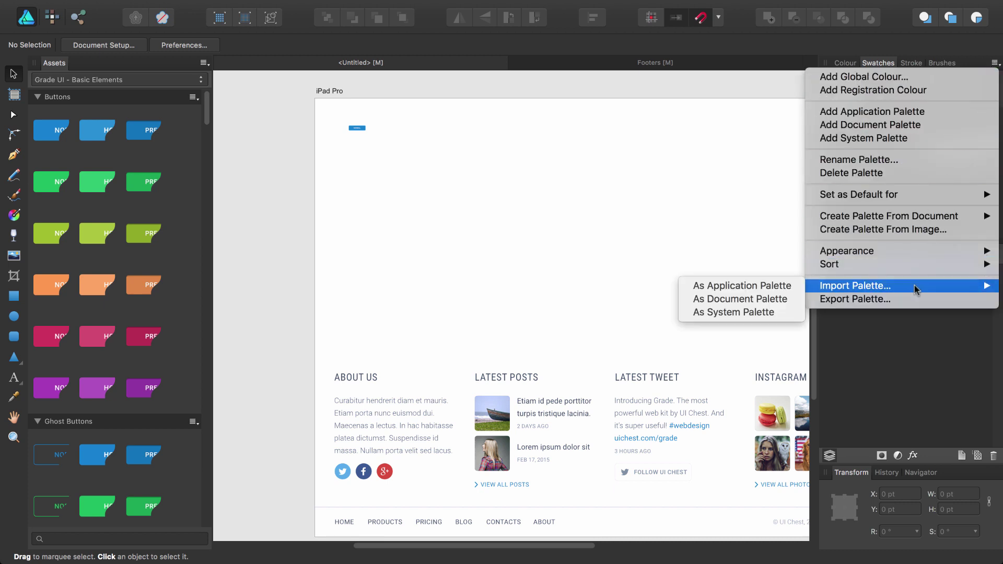
{"action": "left_click", "coordinate": [794, 288]}
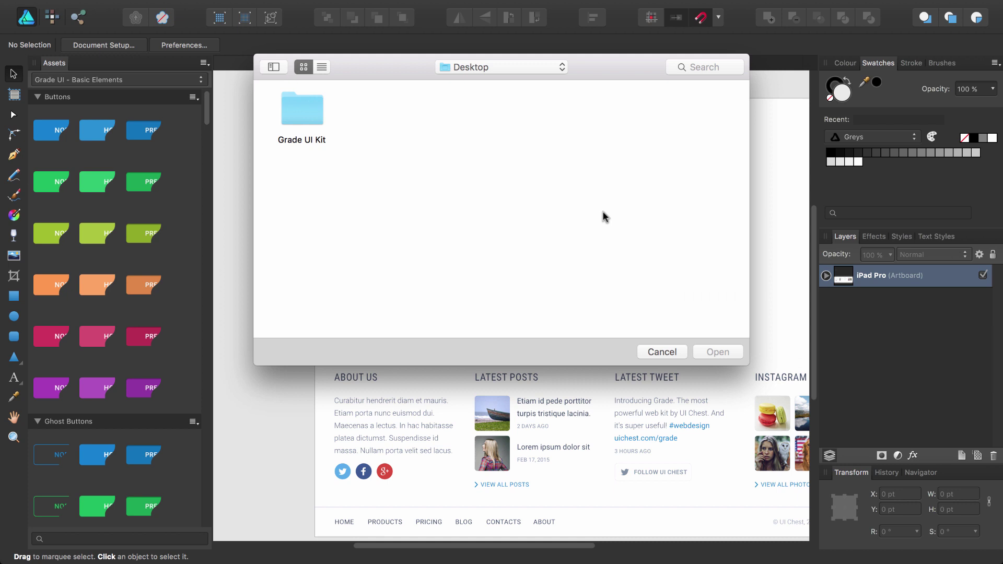
{"action": "left_click", "coordinate": [302, 116]}
{"action": "double_click", "coordinate": [303, 116]}
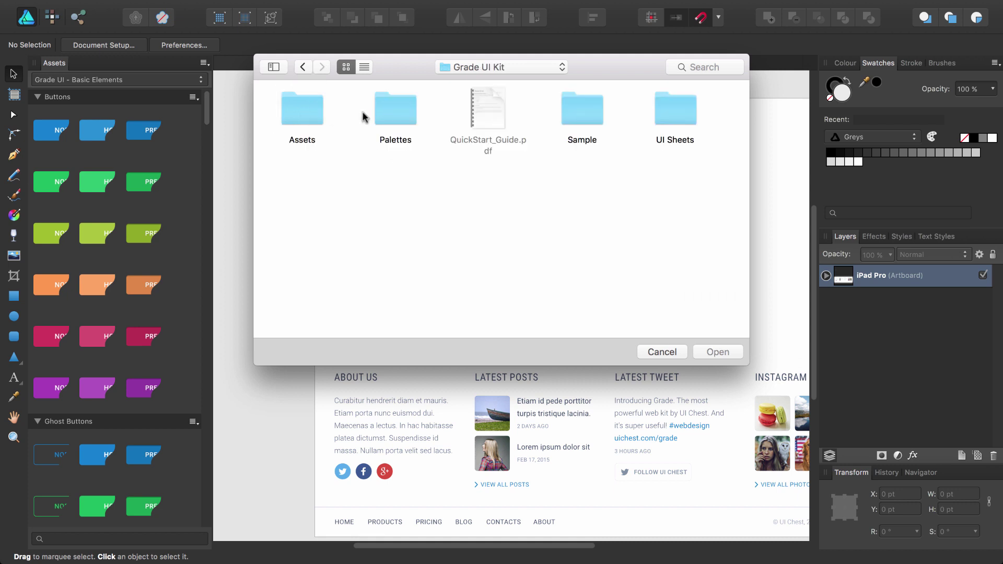
{"action": "double_click", "coordinate": [389, 116]}
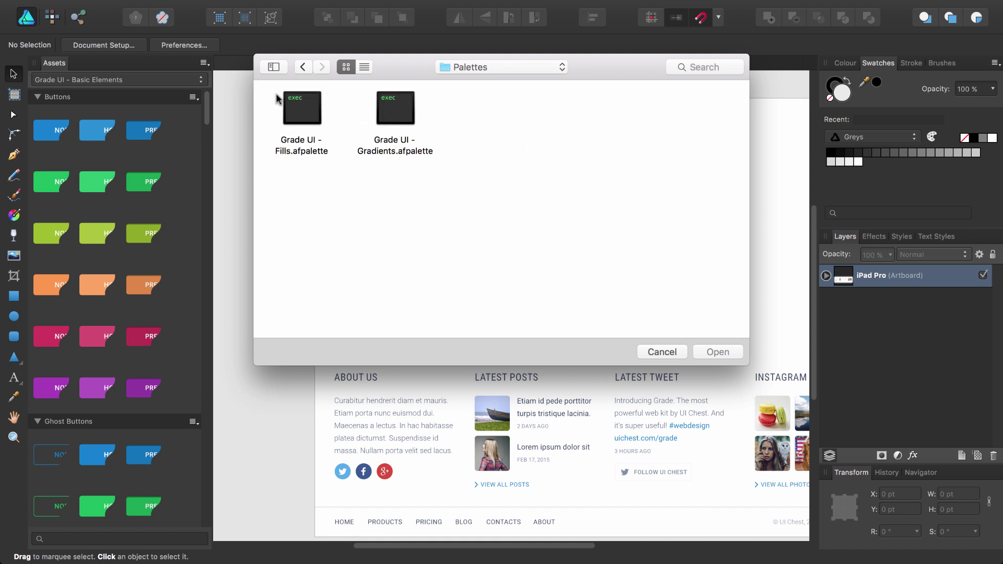
{"action": "left_click", "coordinate": [297, 110]}
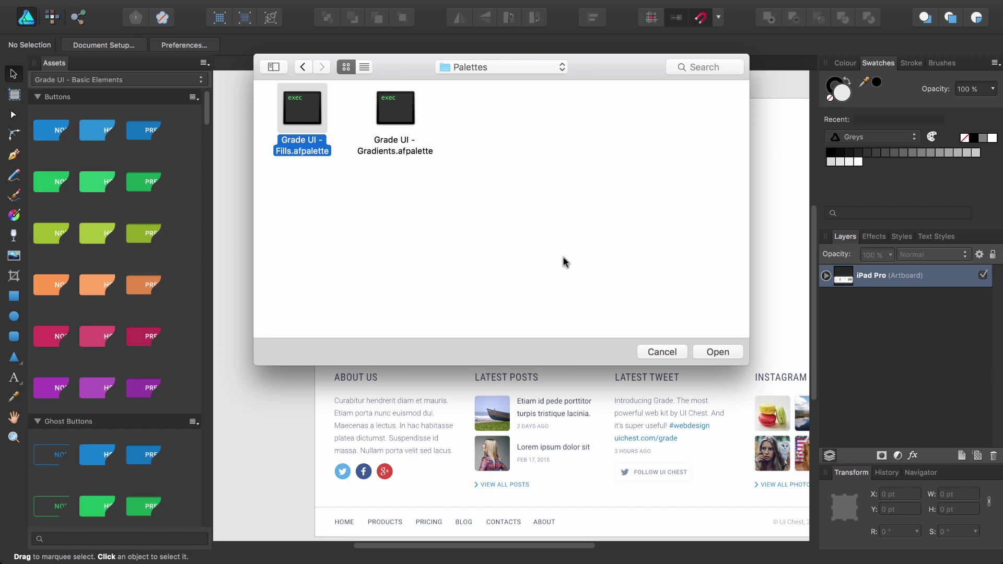
{"action": "left_click", "coordinate": [708, 353]}
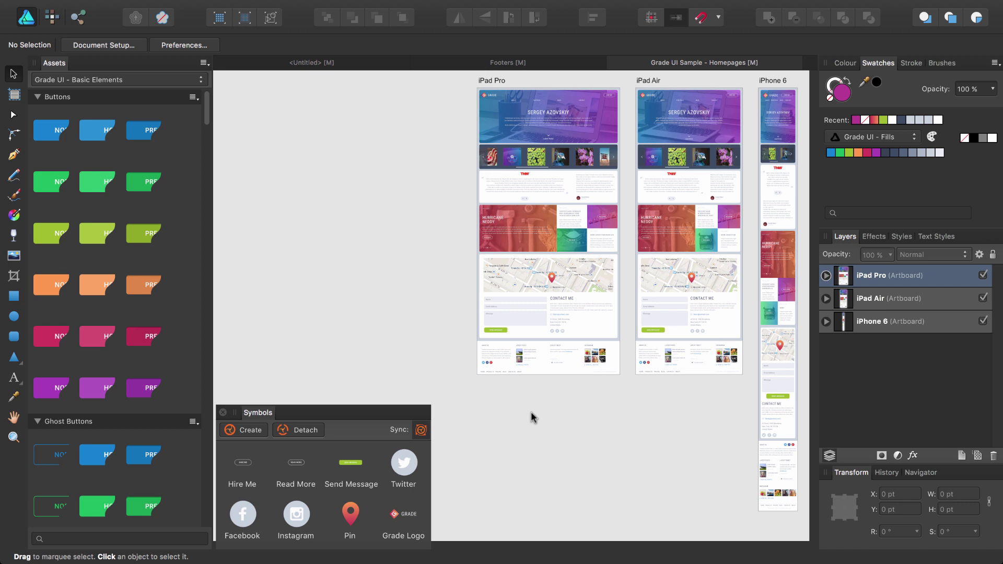
Step: Stretch the iPad Pro artboard's left edge outward, widening it from 1366 pt to 3488.5 pt
{"action": "left_click", "coordinate": [507, 82]}
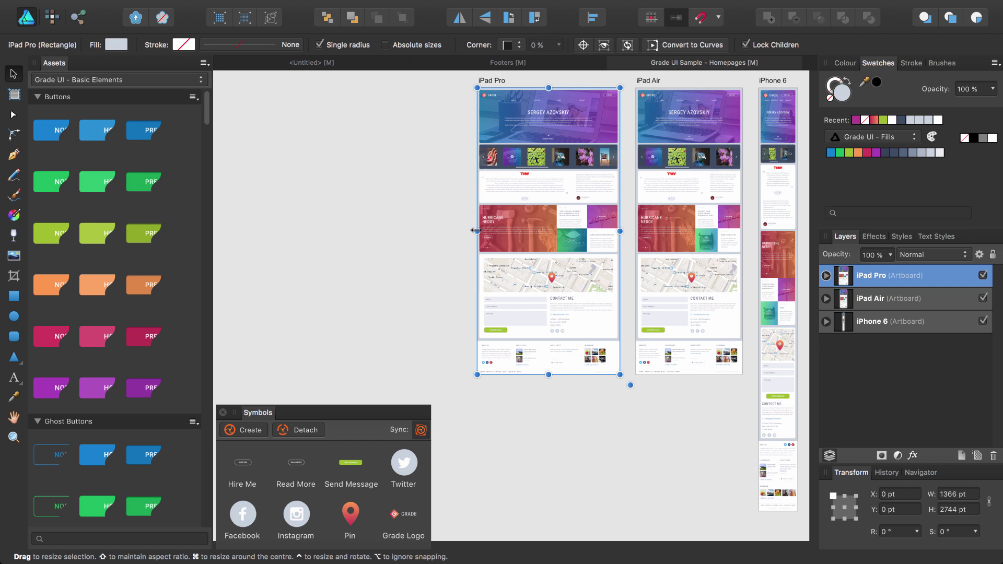
{"action": "left_click_drag", "start_coordinate": [476, 230], "coordinate": [255, 231]}
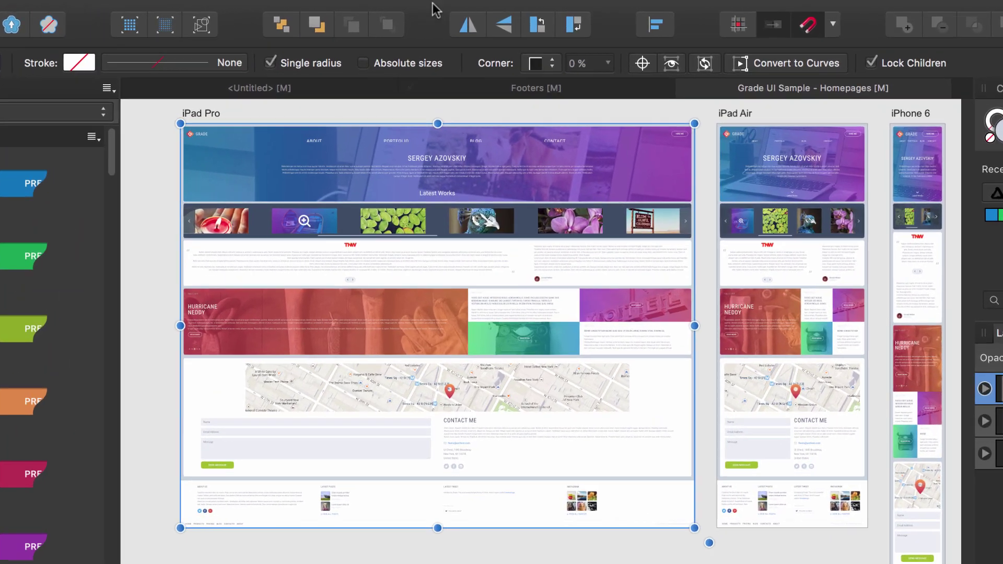
{"action": "mouse_move", "coordinate": [426, 5]}
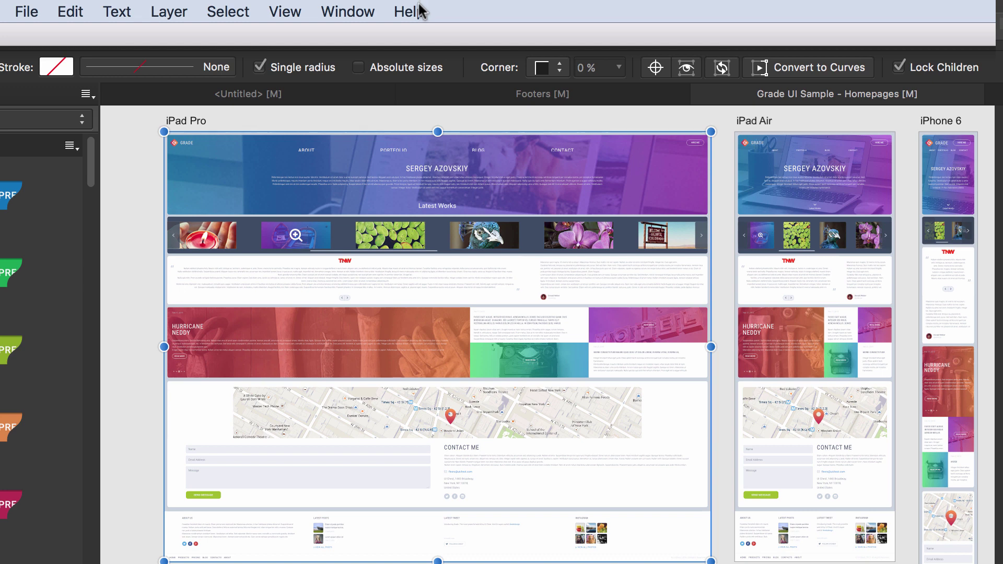
{"action": "left_click", "coordinate": [415, 12]}
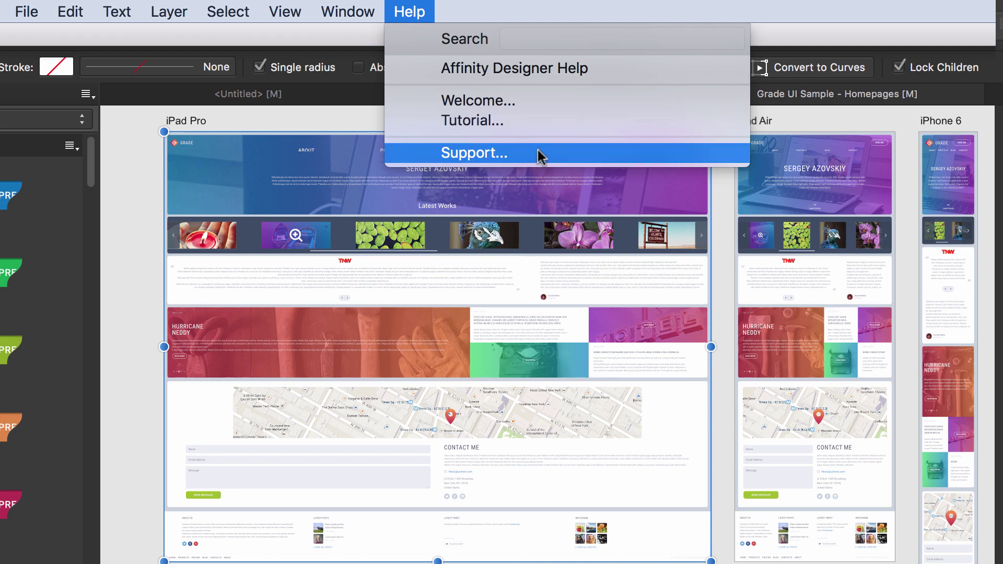
{"action": "key", "text": "Escape"}
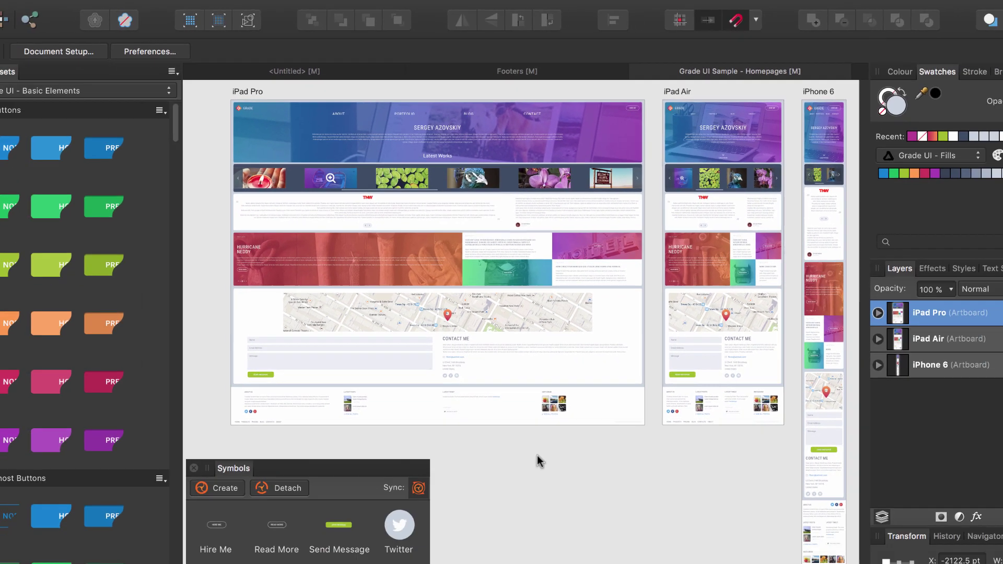